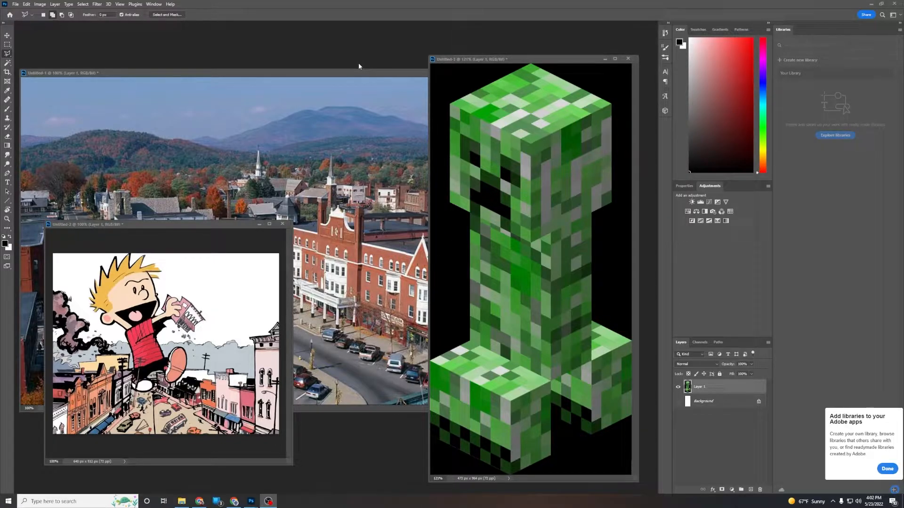
Copy the cartoon boy picture from its own document into the town photo document with the Move tool.
click(290, 250)
click(7, 35)
drag(177, 372, 207, 291)
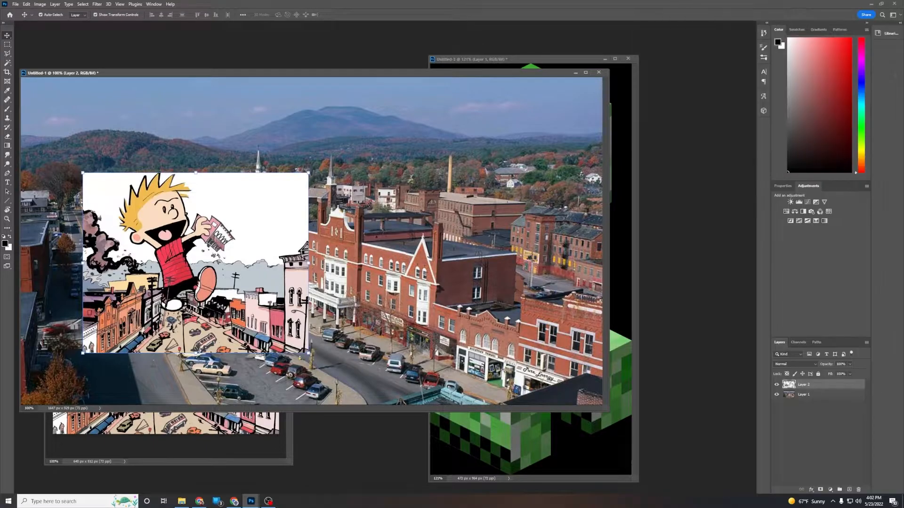
Rename the town photo layer as claremont and the cartoon layer as calvin.
click(776, 385)
click(776, 385)
double_click(802, 395)
text(claremont)
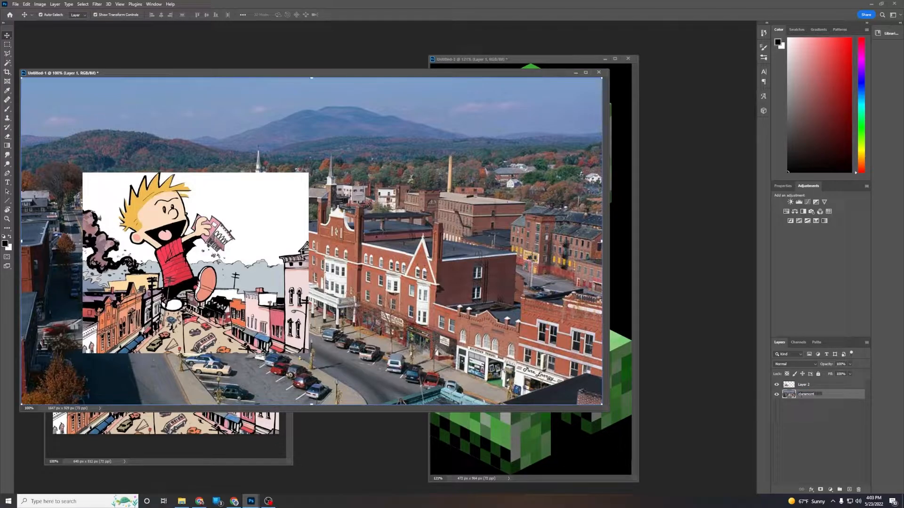
double_click(802, 385)
text(calvin)
key(Return)
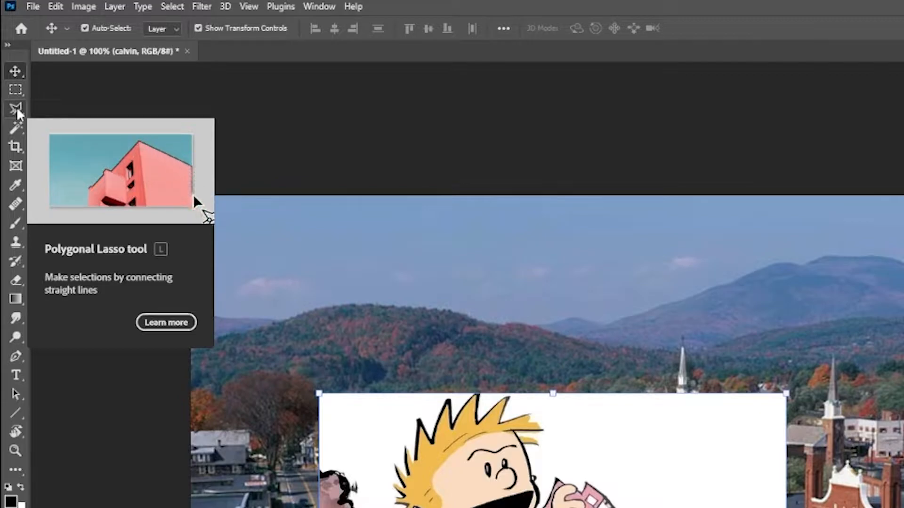
Trace the cartoon boy's whole outline with the Magnetic Lasso, including hair, notebook and shoes, and close it into a selection.
click(16, 106)
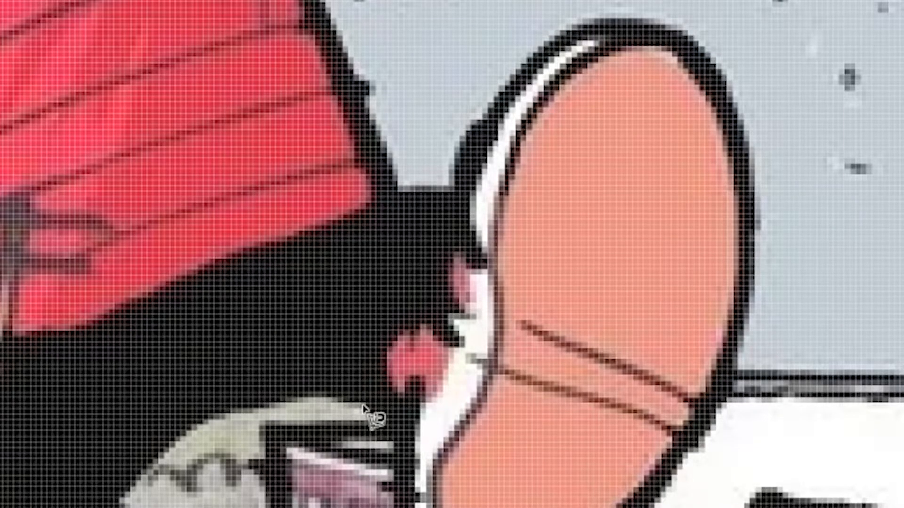
mouse_move(360, 403)
mouse_down()
mouse_move(391, 447)
mouse_move(395, 494)
mouse_move(663, 503)
mouse_move(728, 407)
mouse_move(752, 308)
mouse_move(761, 191)
mouse_move(751, 109)
mouse_move(712, 55)
mouse_move(655, 23)
mouse_move(572, 24)
mouse_move(485, 110)
mouse_move(450, 180)
mouse_move(452, 195)
mouse_move(404, 193)
mouse_up()
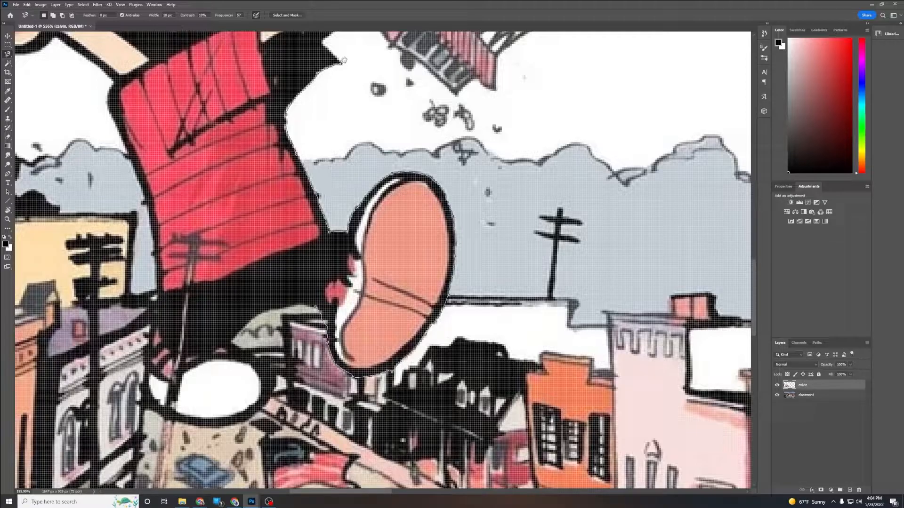
drag(347, 61, 399, 345)
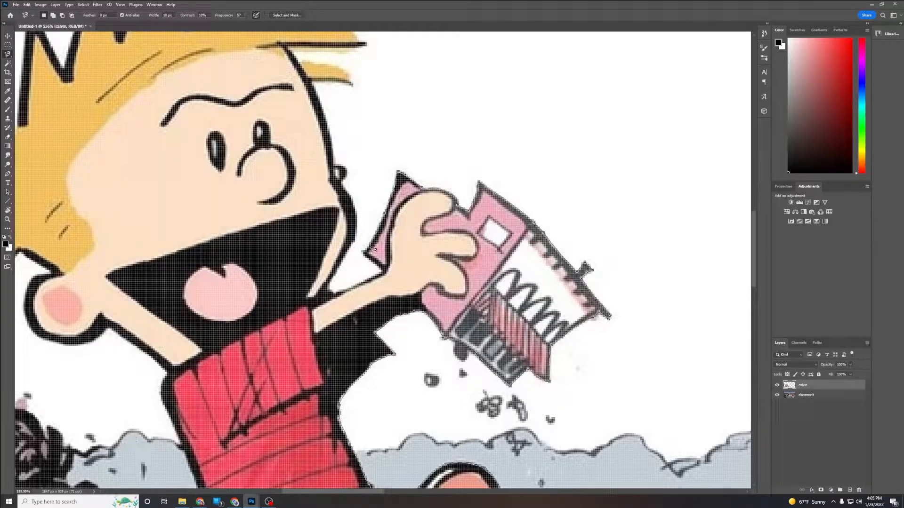
mouse_move(341, 166)
mouse_down()
mouse_move(412, 312)
mouse_move(429, 317)
mouse_up()
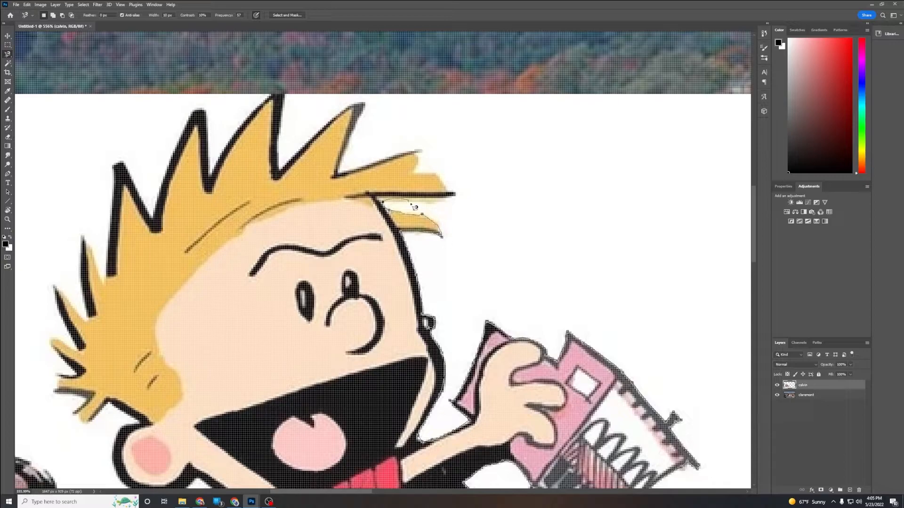
drag(283, 99, 421, 150)
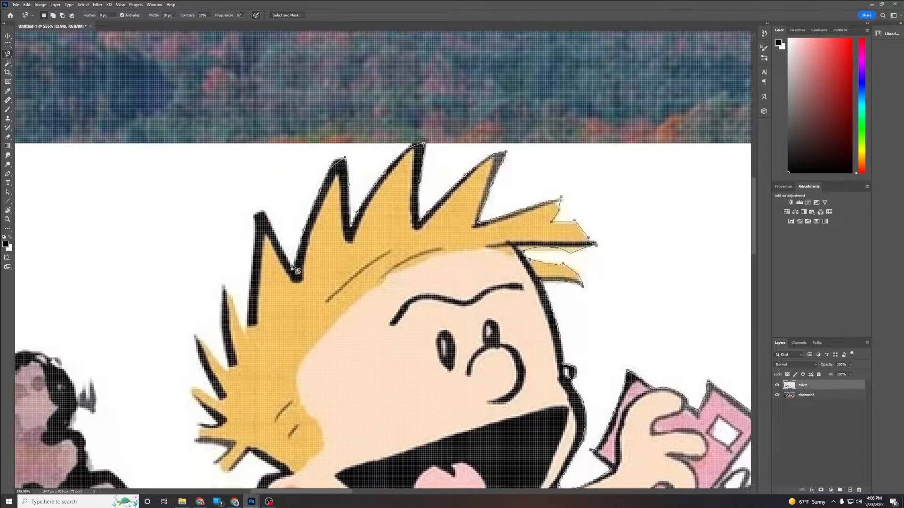
drag(224, 326, 369, 172)
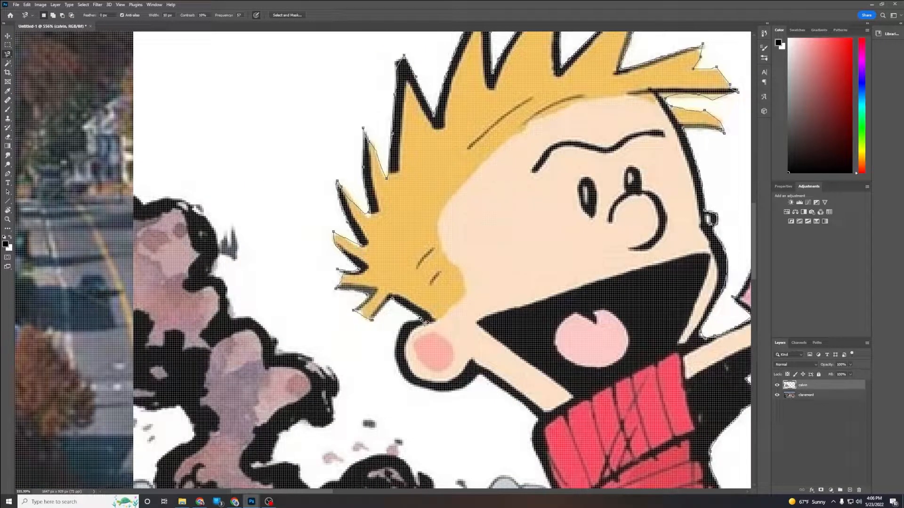
drag(482, 378, 371, 154)
mouse_move(469, 396)
mouse_down()
mouse_move(457, 229)
mouse_move(562, 356)
mouse_move(619, 256)
mouse_up()
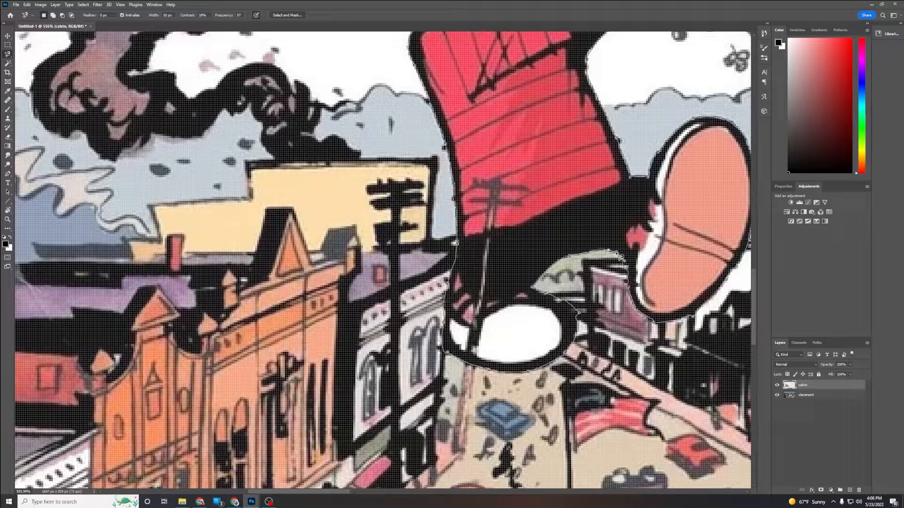
click(620, 256)
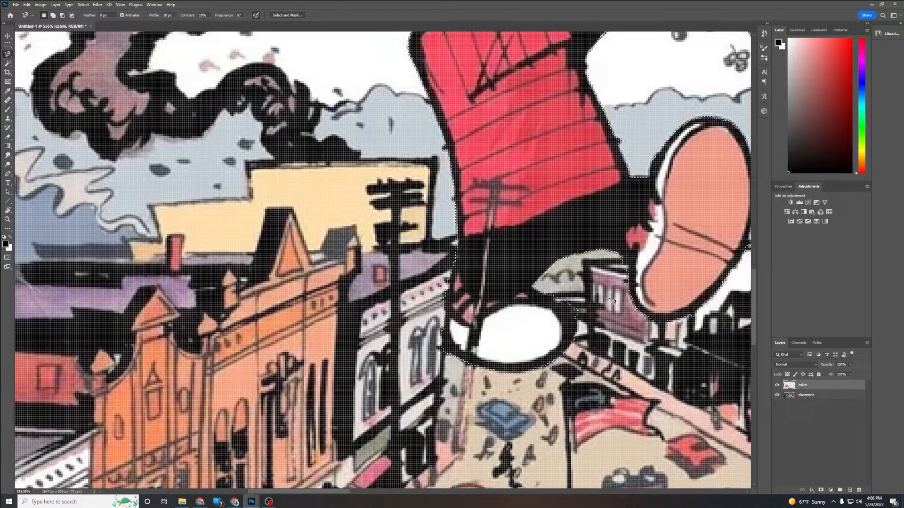
Add a layer mask to the calvin layer from the selection around the boy.
scroll(552, 210, down, 3)
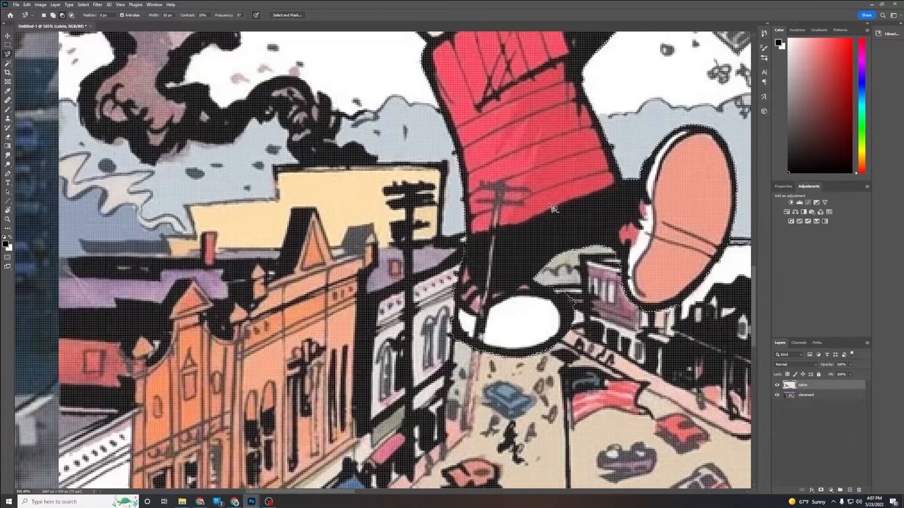
scroll(551, 209, down, 5)
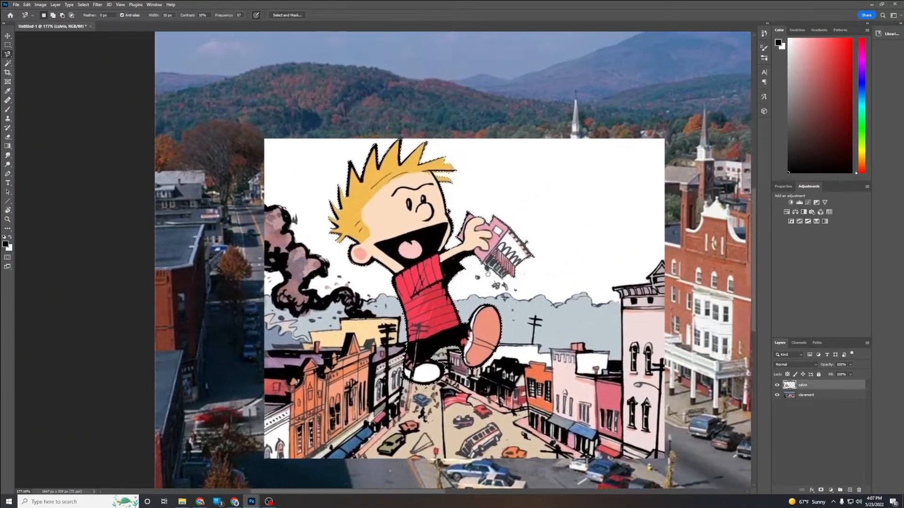
drag(488, 274, 470, 241)
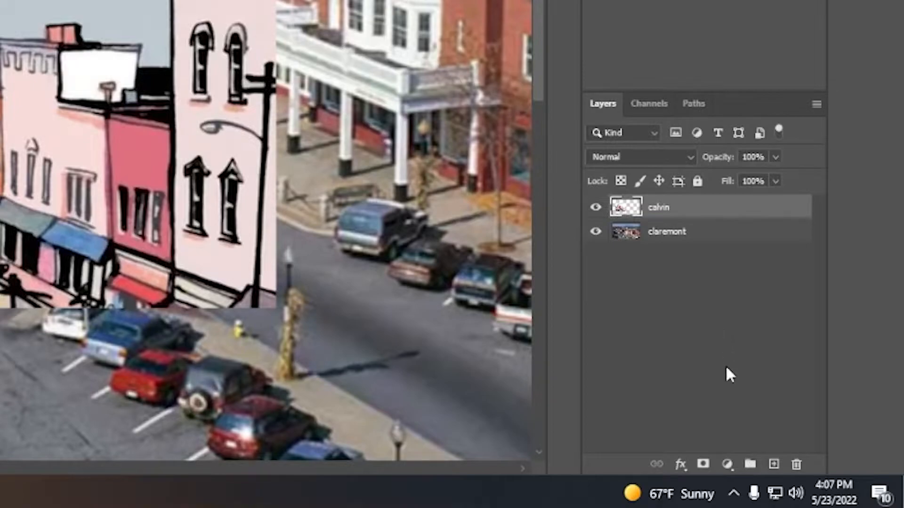
click(703, 466)
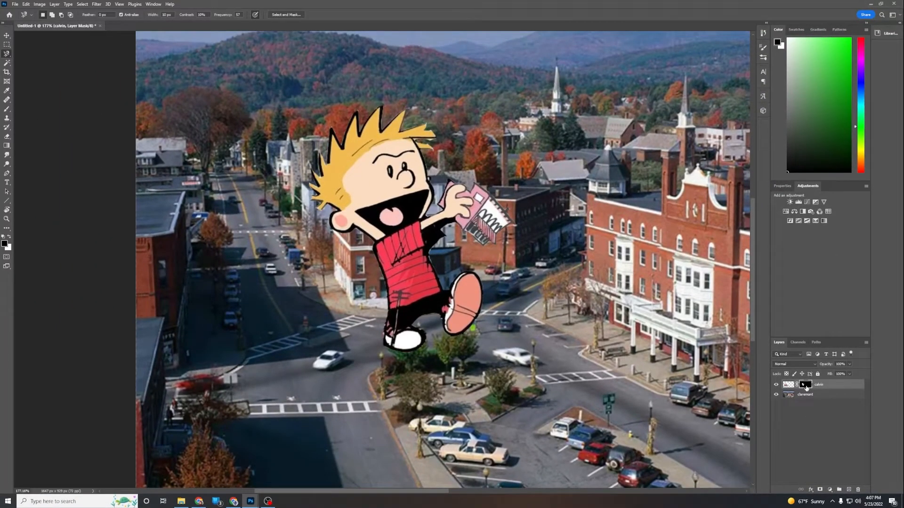
Preview the calvin layer mask in Select and Mask at different onion skin transparencies and in Black & White view, and accept.
double_click(806, 386)
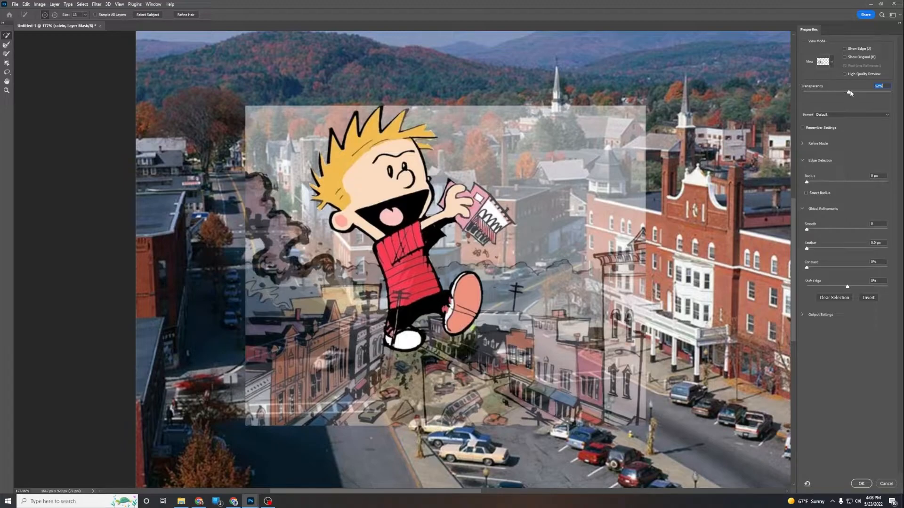
drag(850, 92, 897, 94)
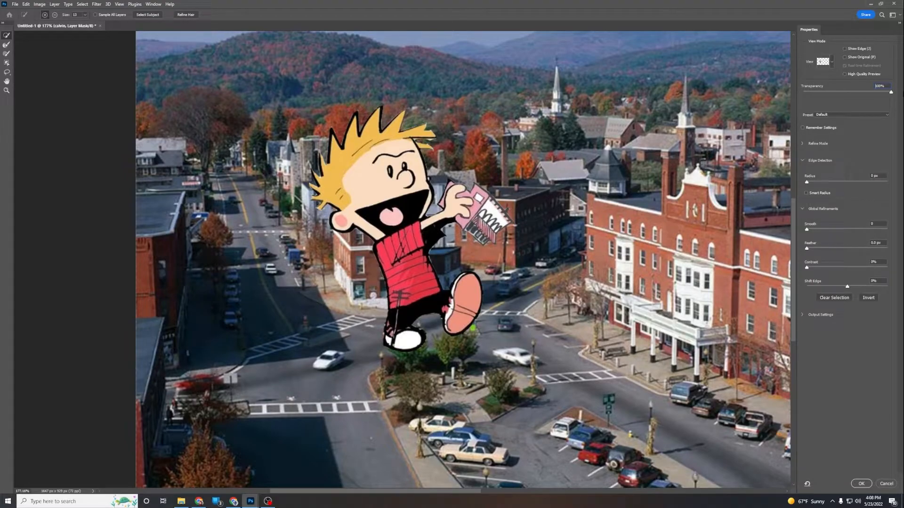
drag(890, 92, 836, 92)
click(829, 59)
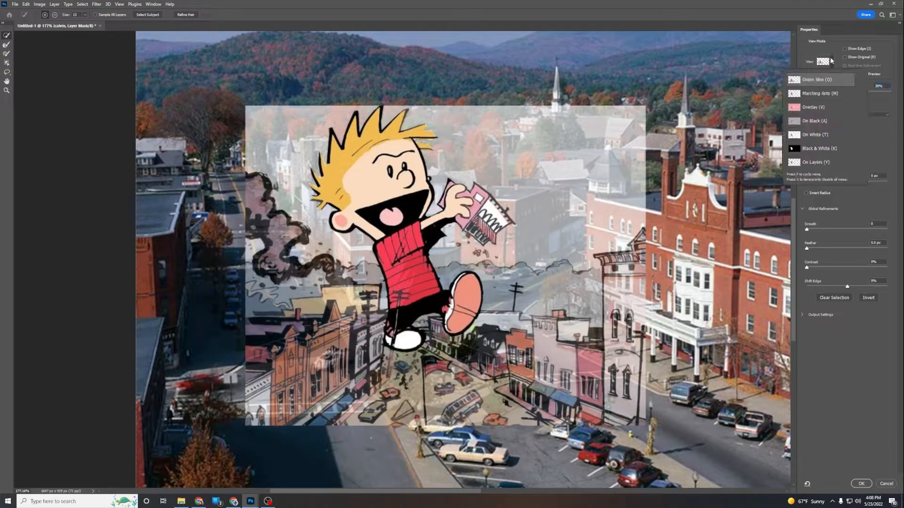
click(809, 150)
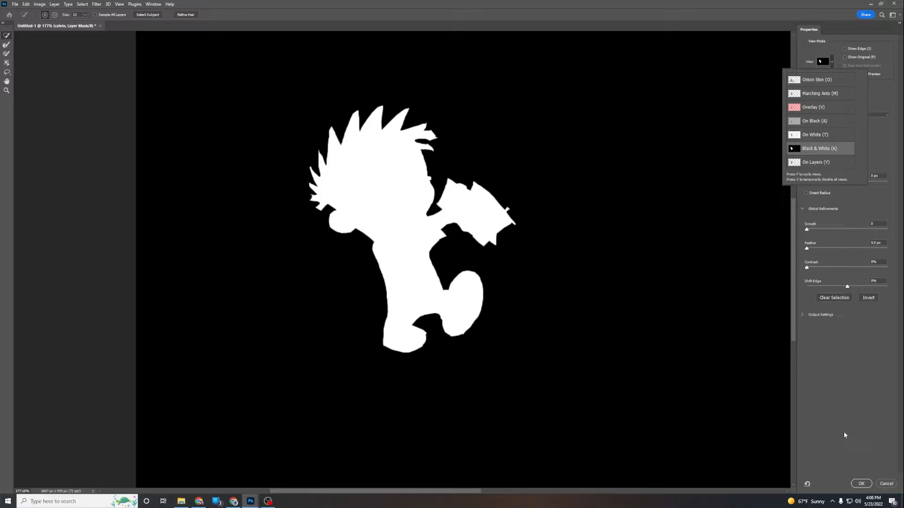
click(823, 149)
click(861, 484)
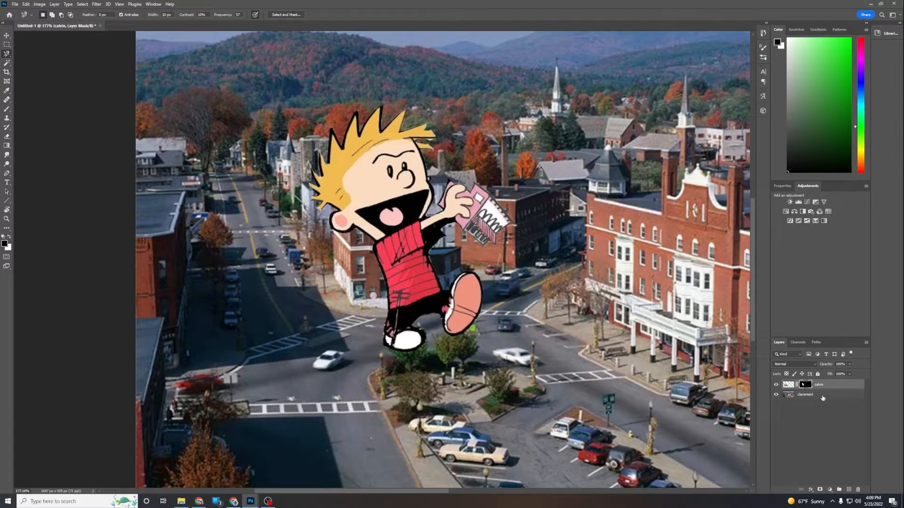
Move the masked cartoon boy onto the street at the left side of the town photo and select the claremont layer.
click(788, 384)
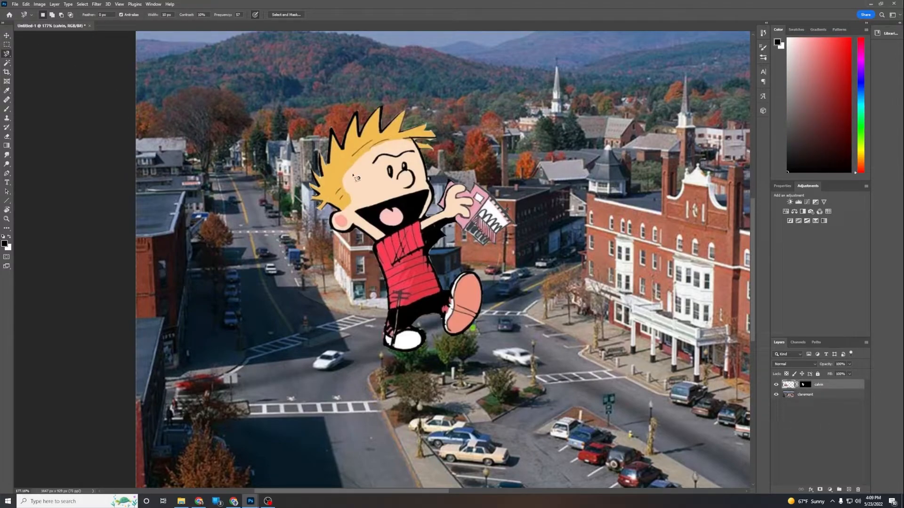
scroll(386, 183, down, 2)
scroll(386, 184, down, 1)
click(6, 36)
drag(210, 300, 128, 260)
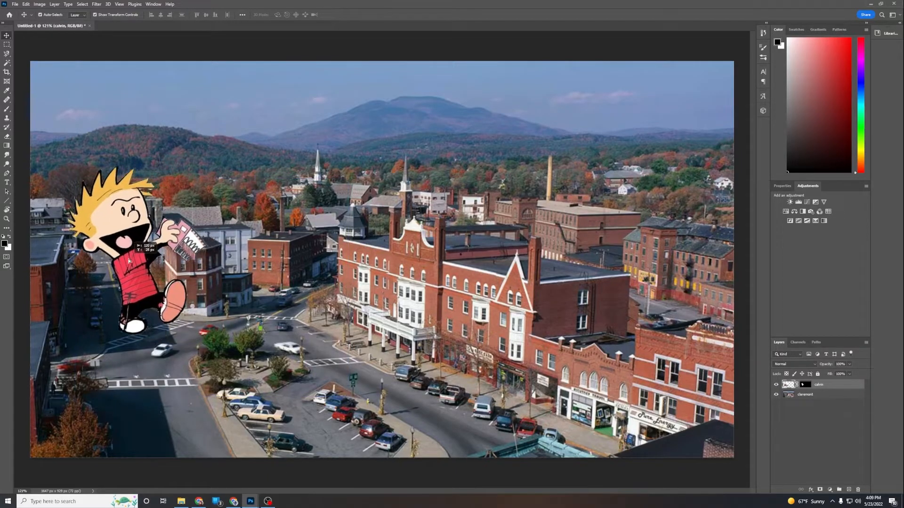
click(162, 431)
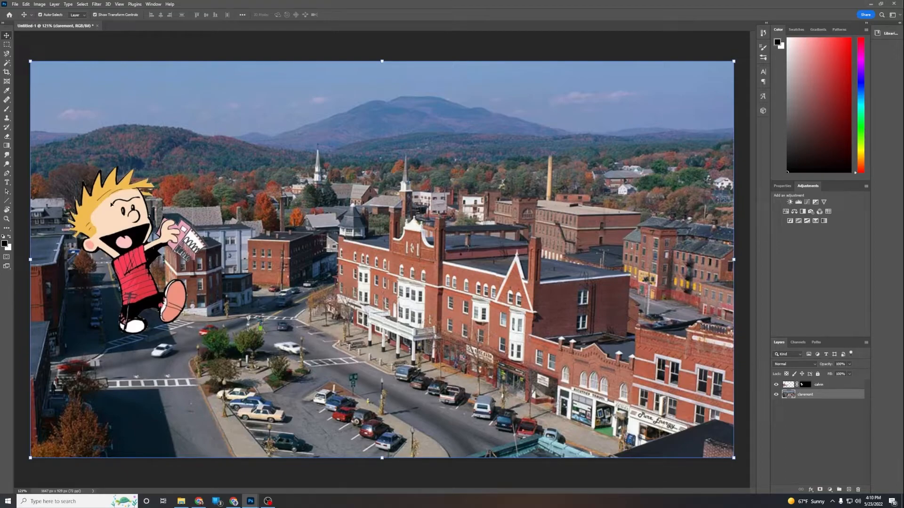
Examine the cutout's edges around the boy's hair and notebook, and his placement in the town photo.
scroll(117, 181, up, 5)
scroll(123, 180, up, 1)
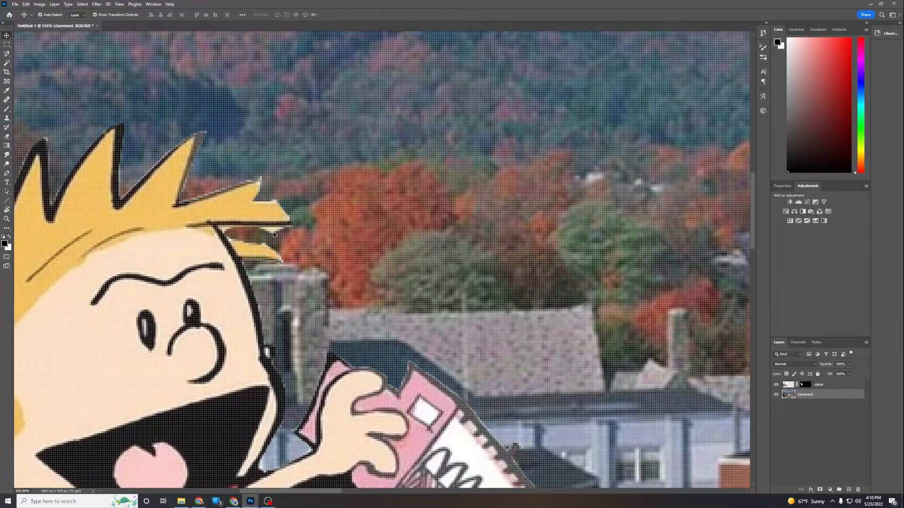
scroll(308, 217, up, 2)
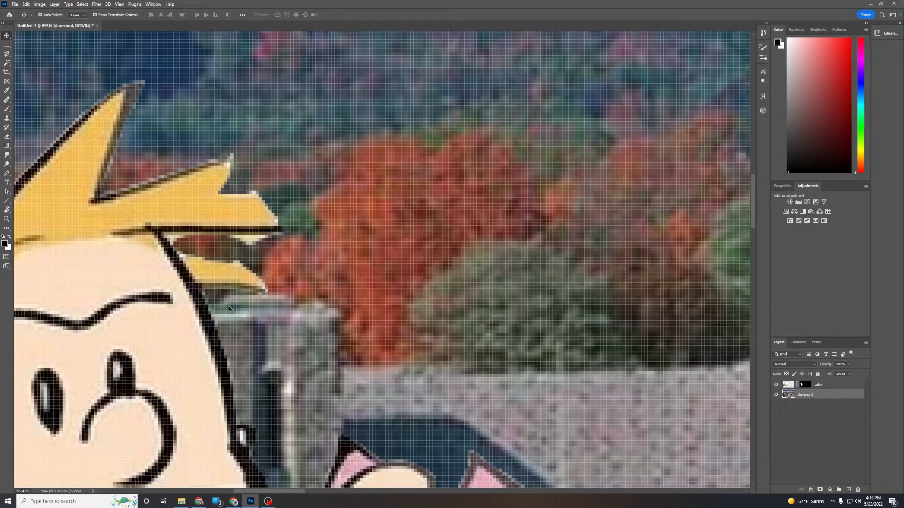
scroll(277, 256, down, 8)
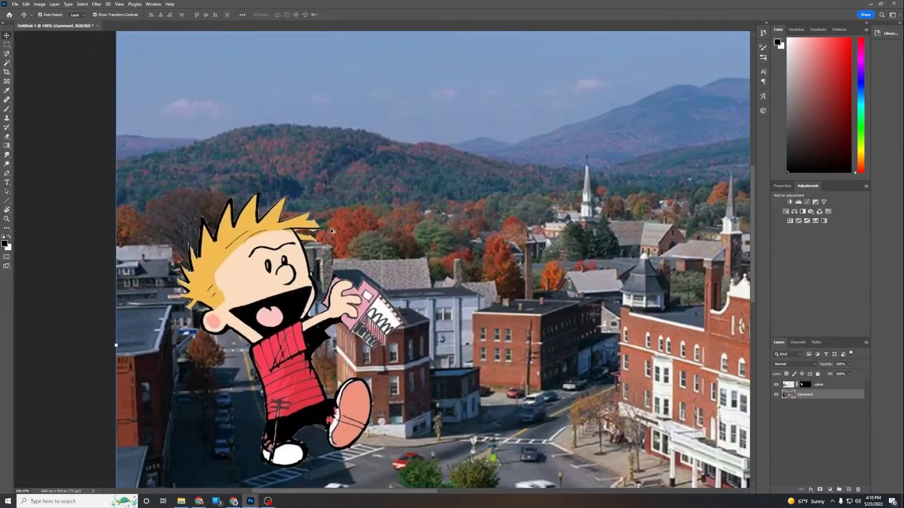
scroll(331, 228, down, 3)
drag(520, 373, 448, 306)
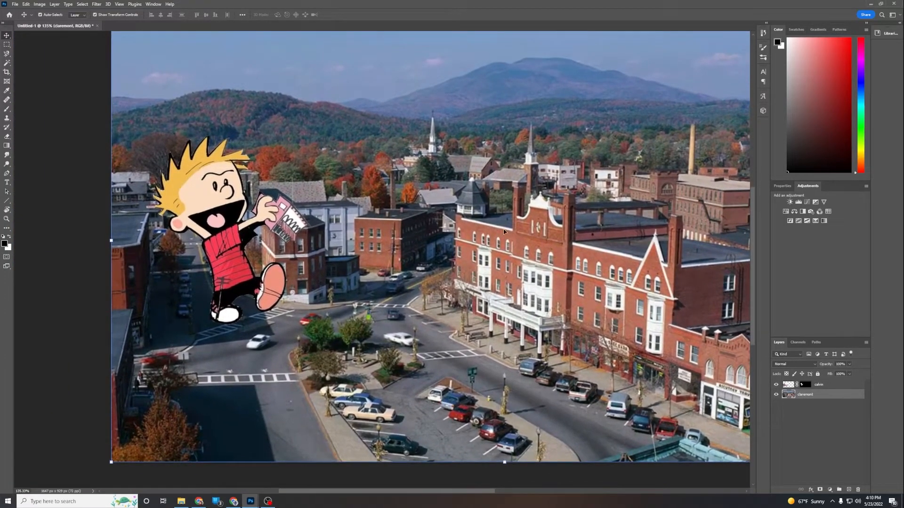
drag(503, 231, 425, 235)
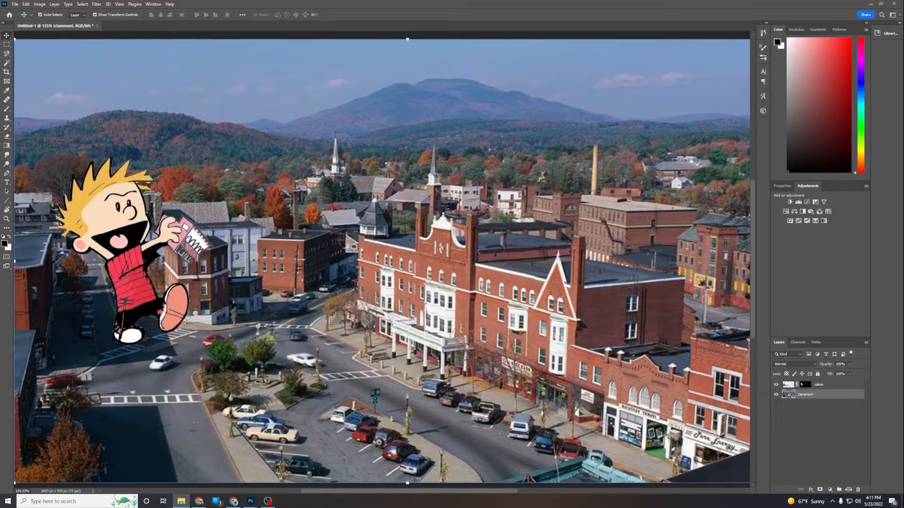
Paste the green creeper image above the claremont layer and trace the left side of its head and body with the Polygonal Lasso.
key(ctrl+v)
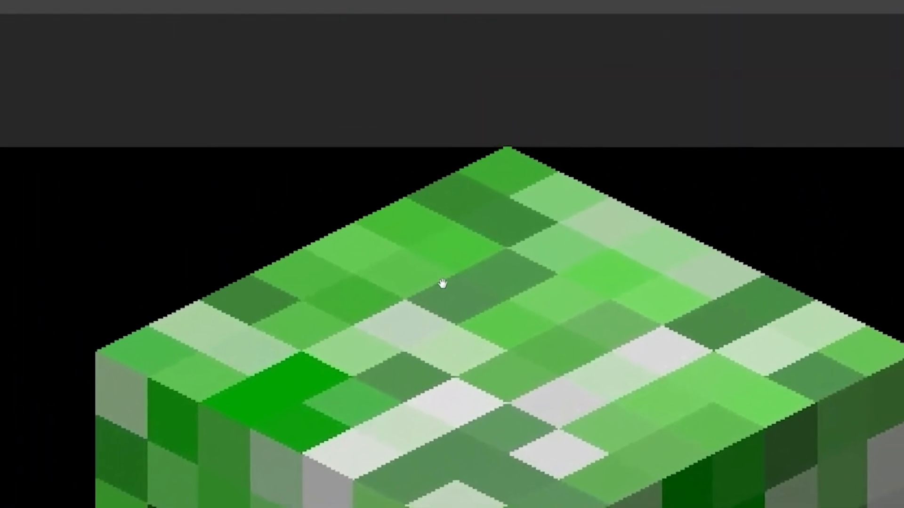
click(502, 149)
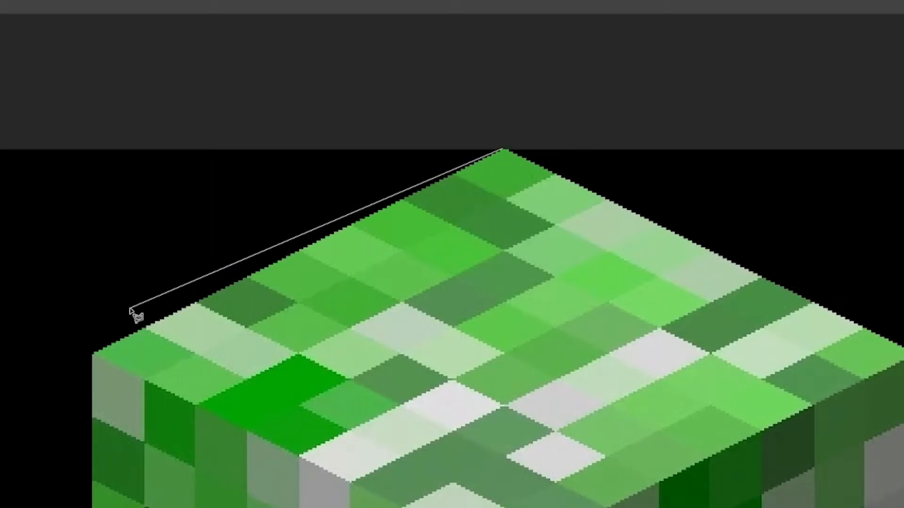
click(94, 354)
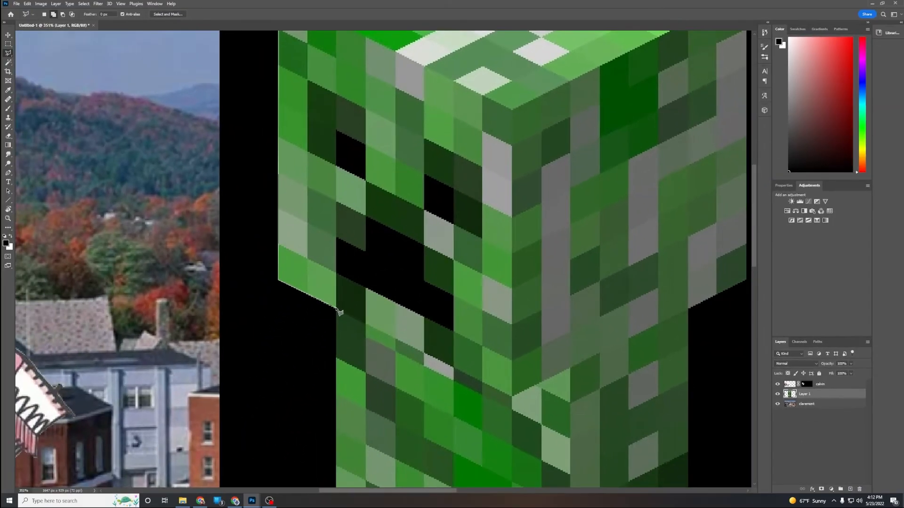
click(336, 308)
drag(398, 348, 431, 64)
click(369, 403)
drag(370, 404, 445, 205)
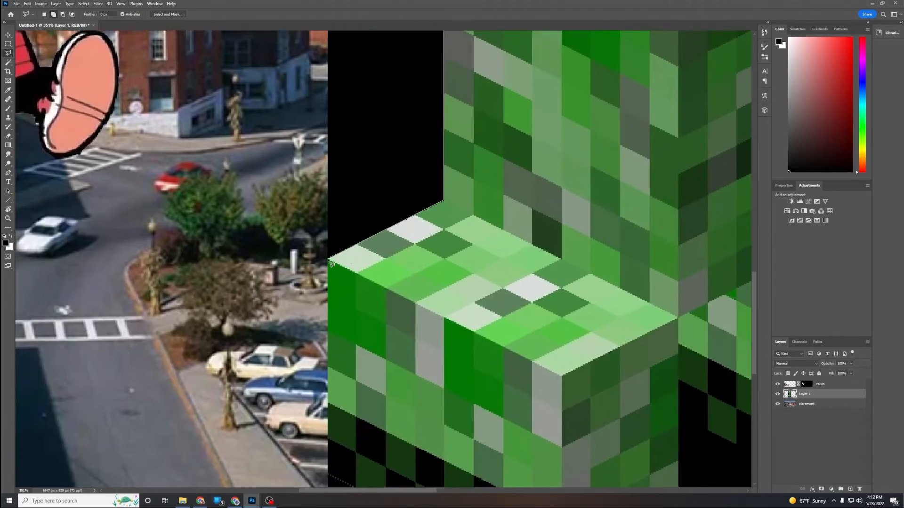
click(329, 268)
Continue the lasso outline around the bottoms of the creeper's front and rear feet, up to the rear foot's outer top corner.
drag(330, 358, 338, 177)
click(338, 305)
click(484, 377)
drag(710, 425, 468, 393)
click(418, 346)
click(447, 332)
click(447, 213)
click(564, 271)
drag(564, 272, 379, 352)
click(496, 294)
click(496, 80)
drag(494, 74, 552, 324)
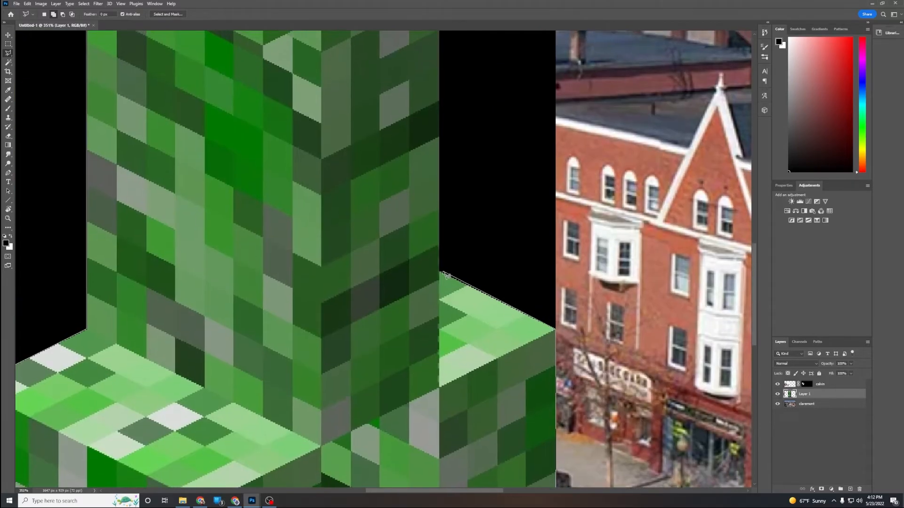
Trace the right side of the creeper's body and head back to the top corner and close the selection.
click(438, 271)
drag(485, 196, 480, 468)
click(433, 239)
click(491, 211)
drag(504, 159, 528, 348)
click(514, 115)
drag(510, 96, 578, 190)
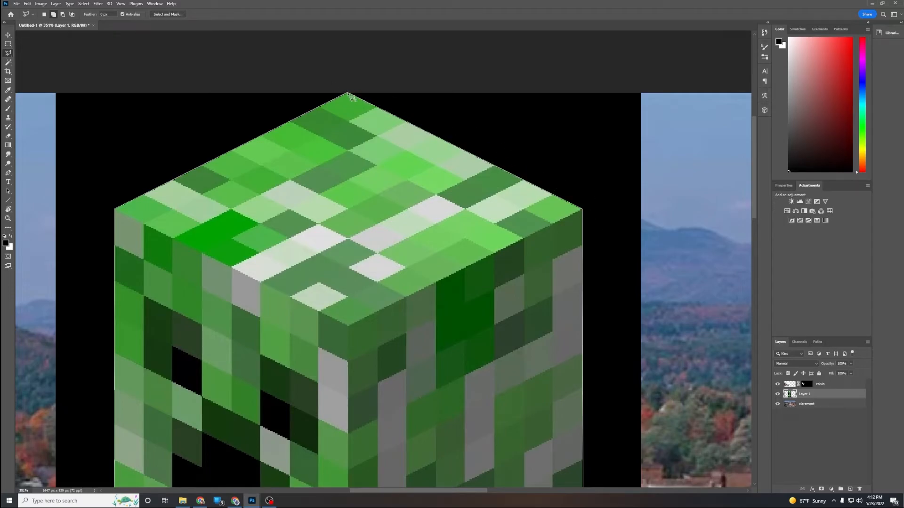
click(349, 95)
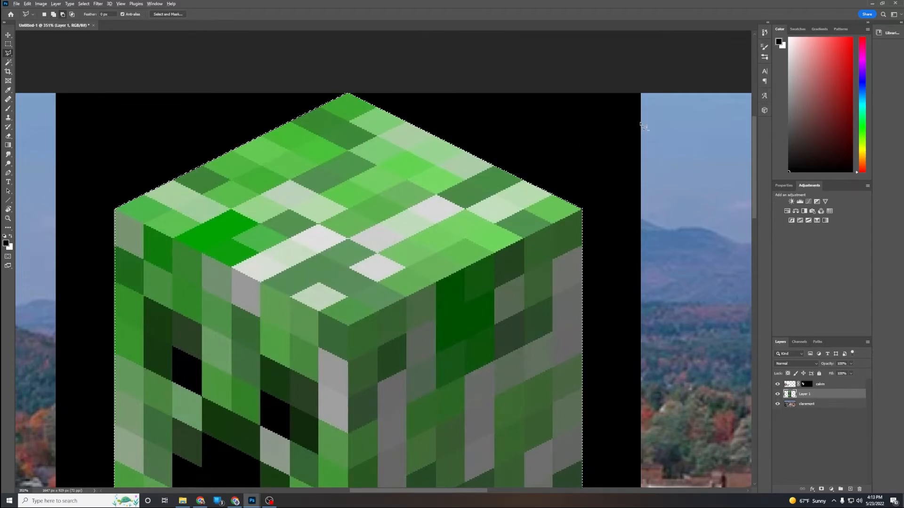
Mask the creeper's layer with the traced selection to hide its black background.
scroll(638, 174, down, 2)
scroll(637, 174, down, 3)
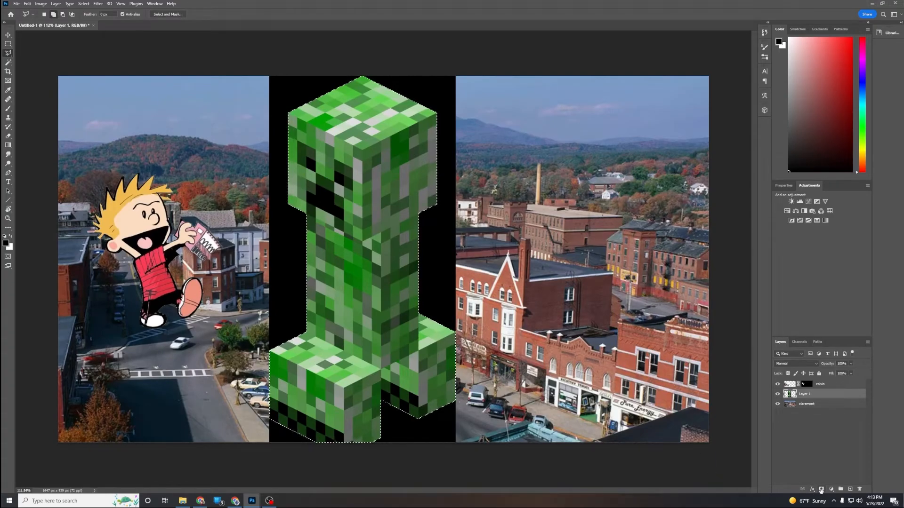
click(822, 490)
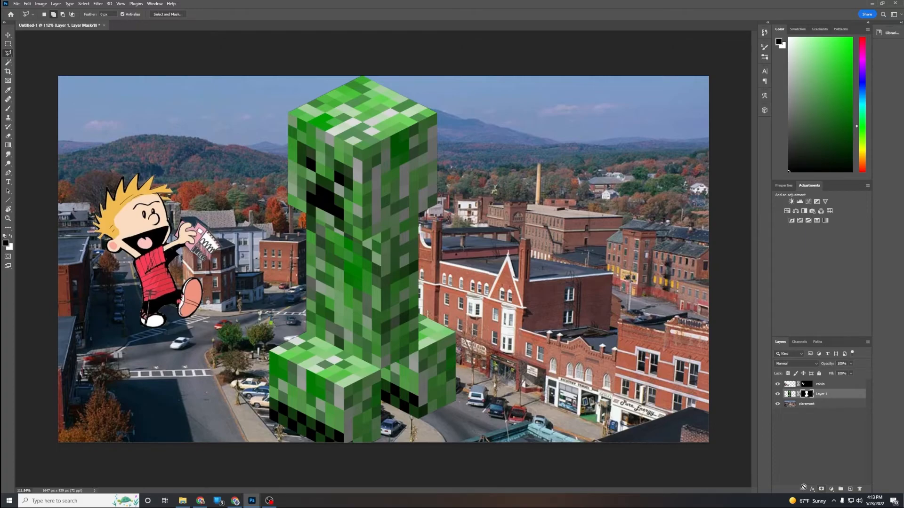
Move the creeper onto the street beside the parked cars, scale it down to about 6.5%, and select the claremont layer.
click(9, 35)
drag(397, 141, 523, 158)
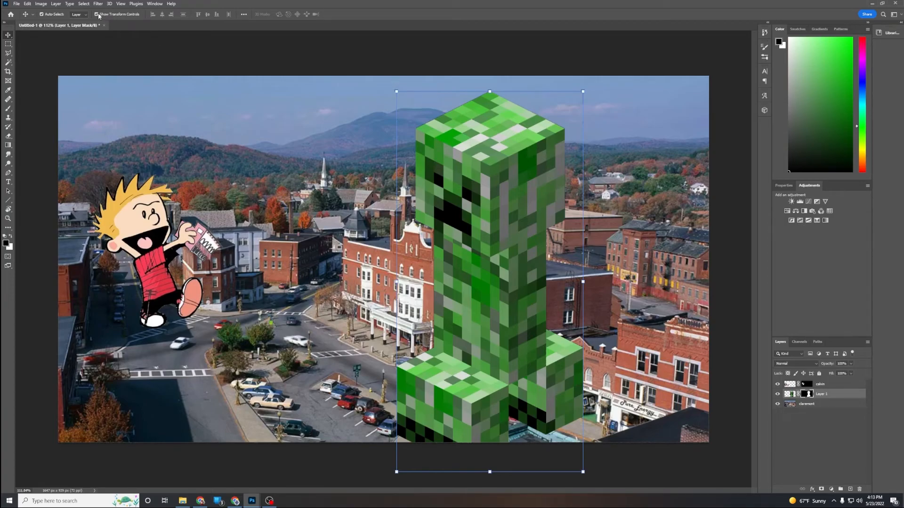
drag(583, 89, 454, 400)
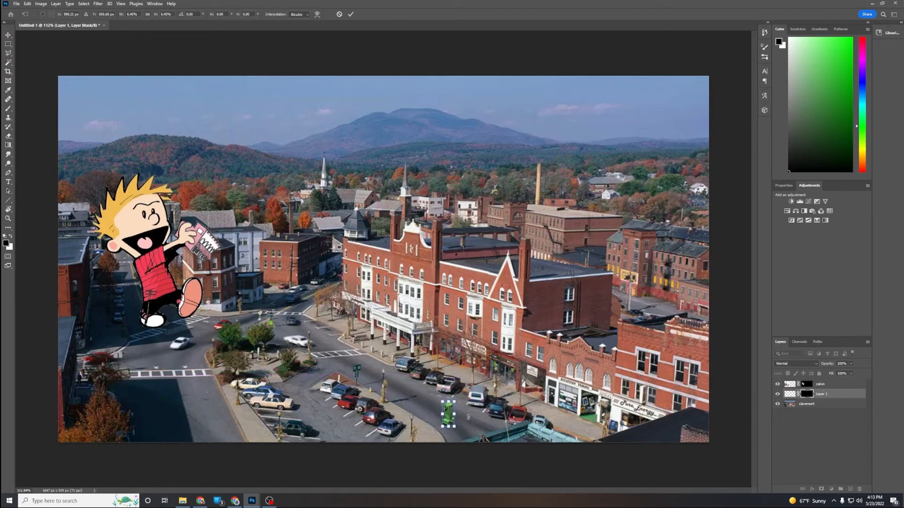
click(350, 14)
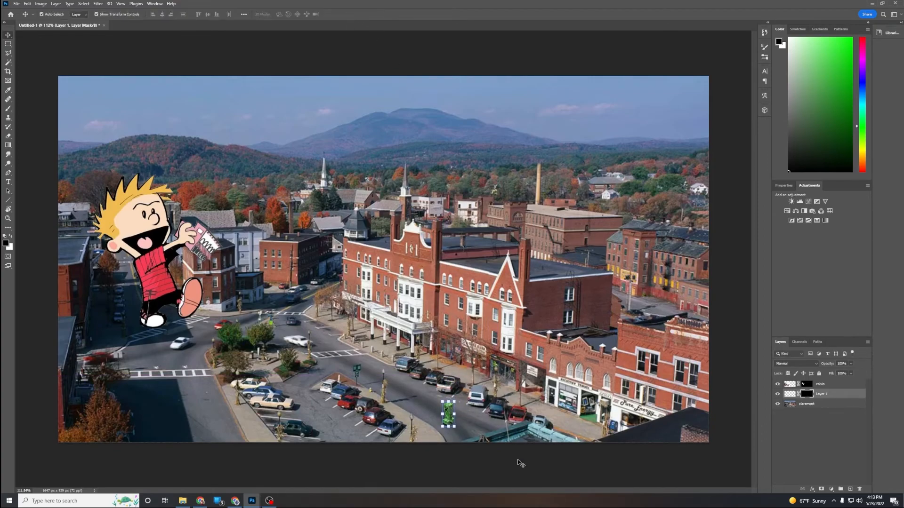
click(792, 405)
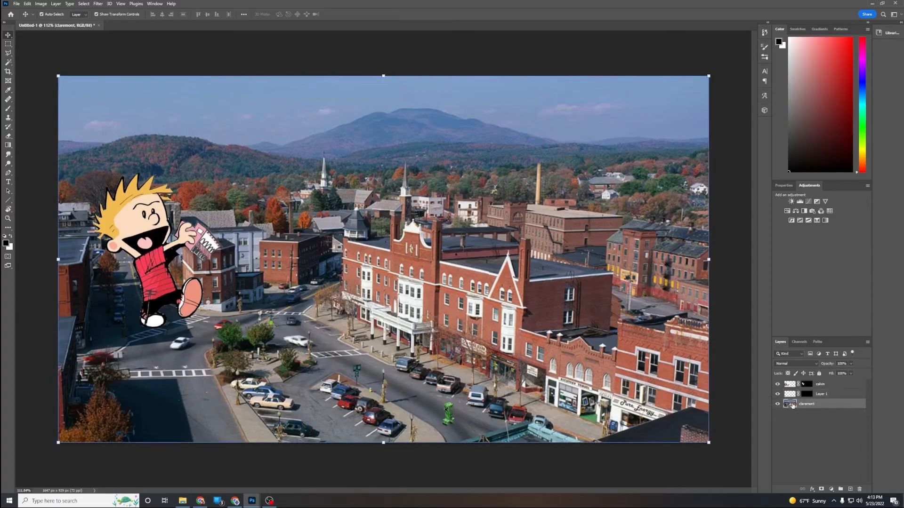